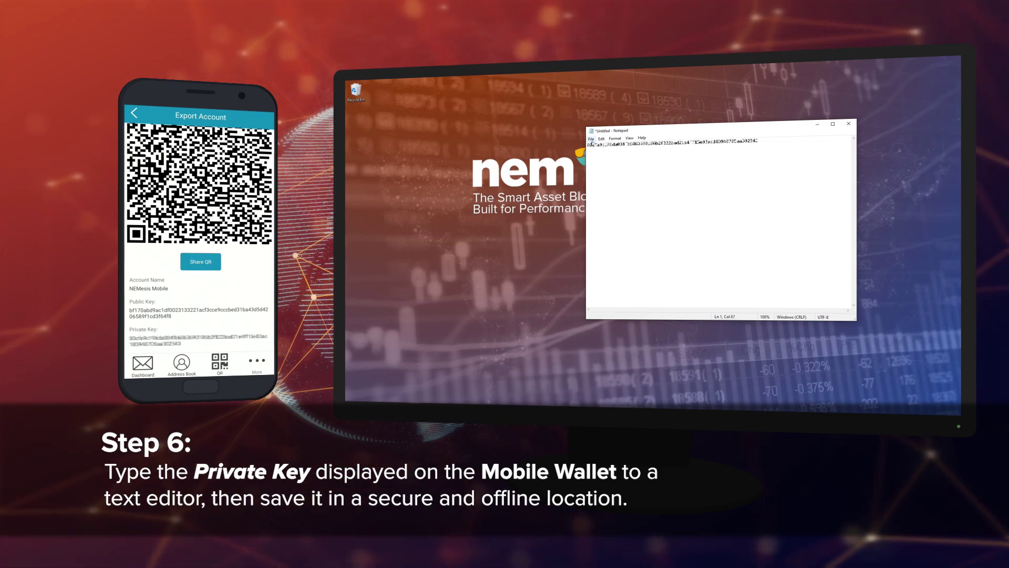
Step: Save the private key as 'NEMesis_Mobile Wallet Info' in C:\SECURE LOCATION, then minimise Notepad
click(591, 140)
click(628, 169)
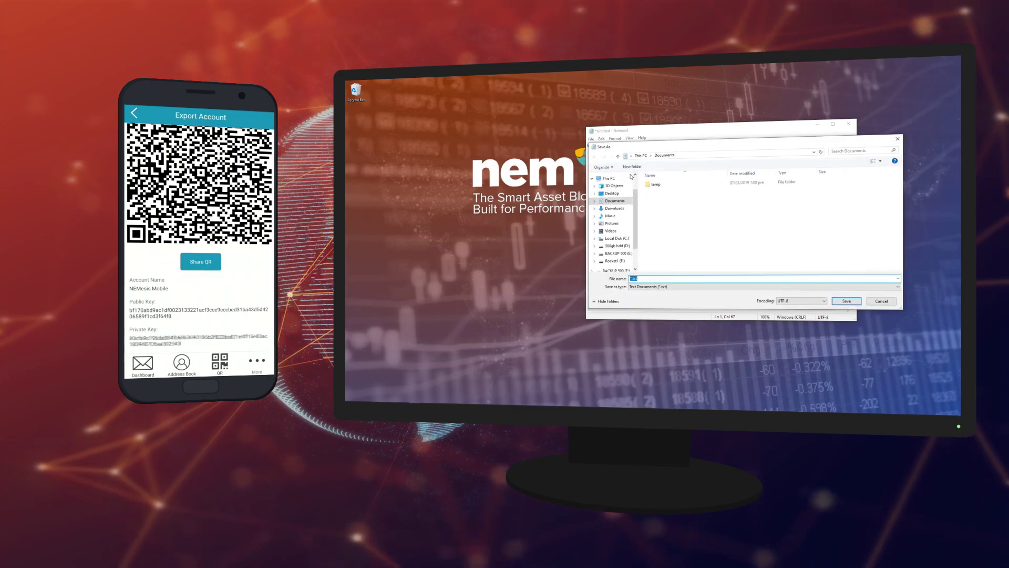
click(617, 238)
double_click(683, 217)
click(710, 277)
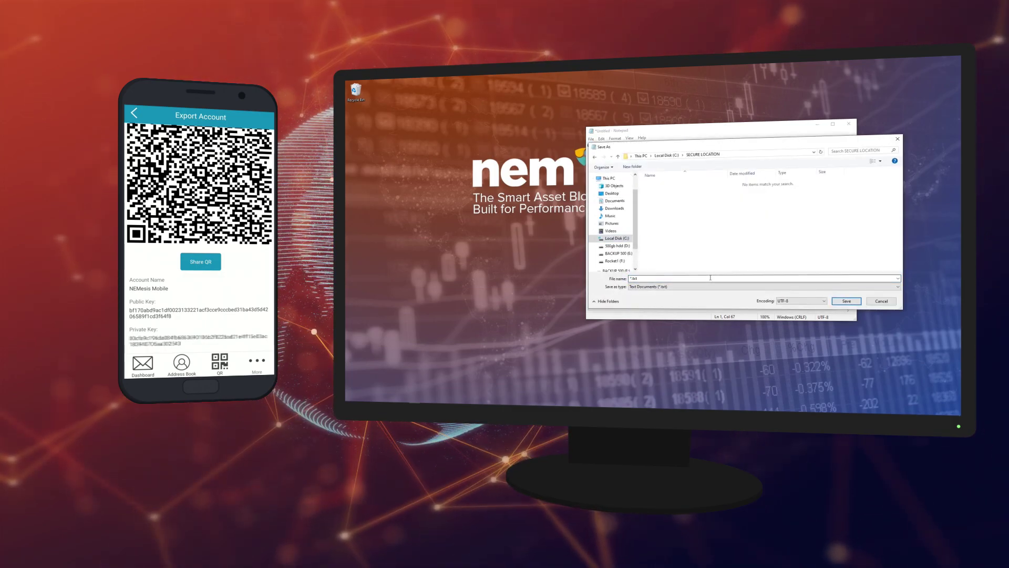
text(NEMesis_Mobile Wallet Info)
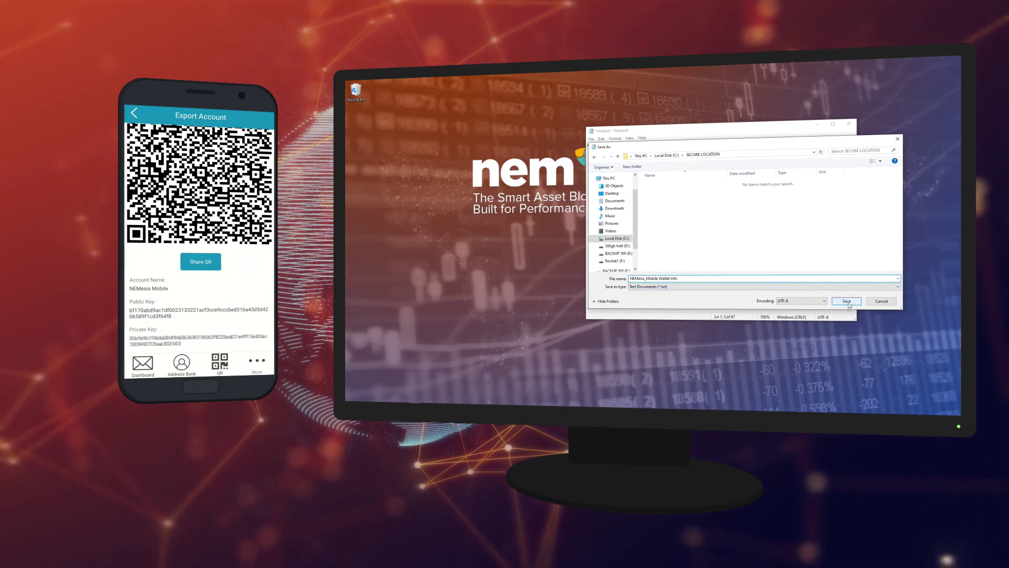
click(846, 301)
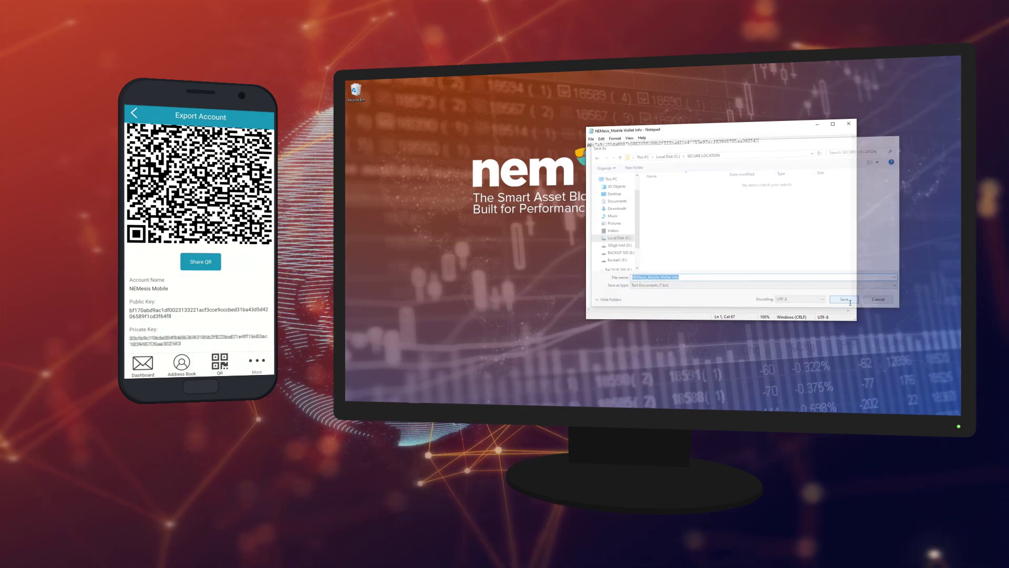
click(817, 126)
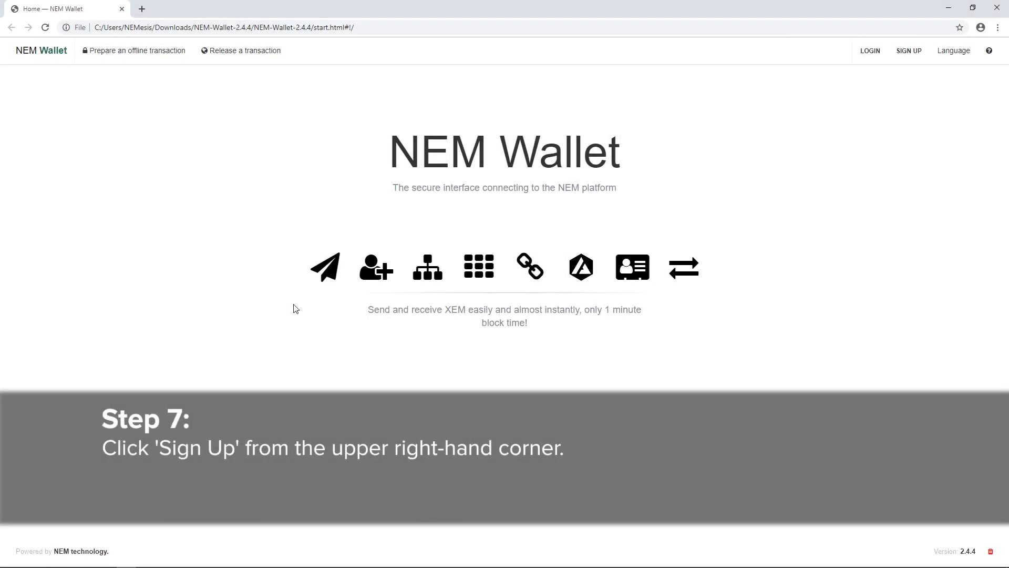
Step: Start signing up for a new private key wallet
click(909, 52)
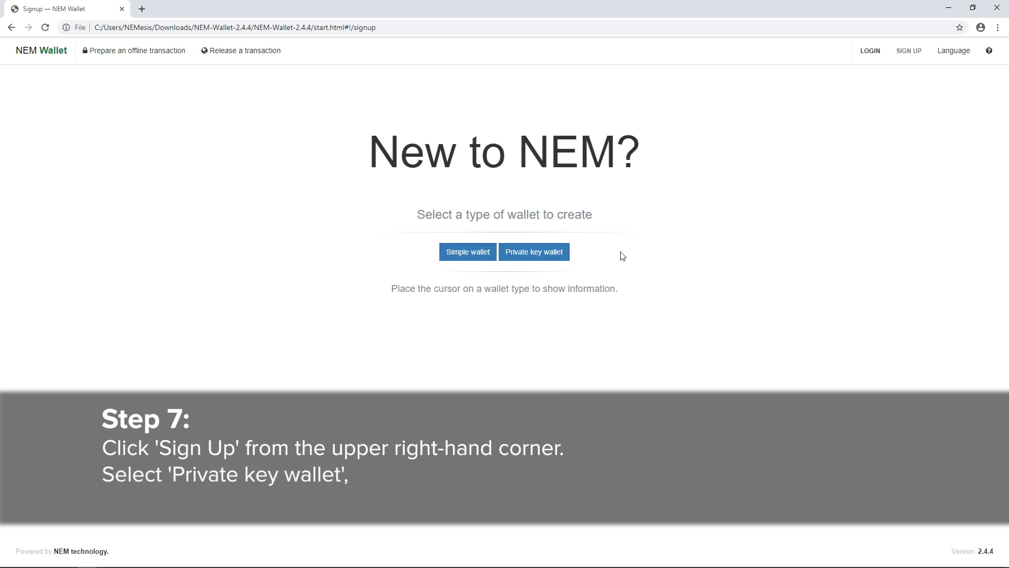
click(549, 254)
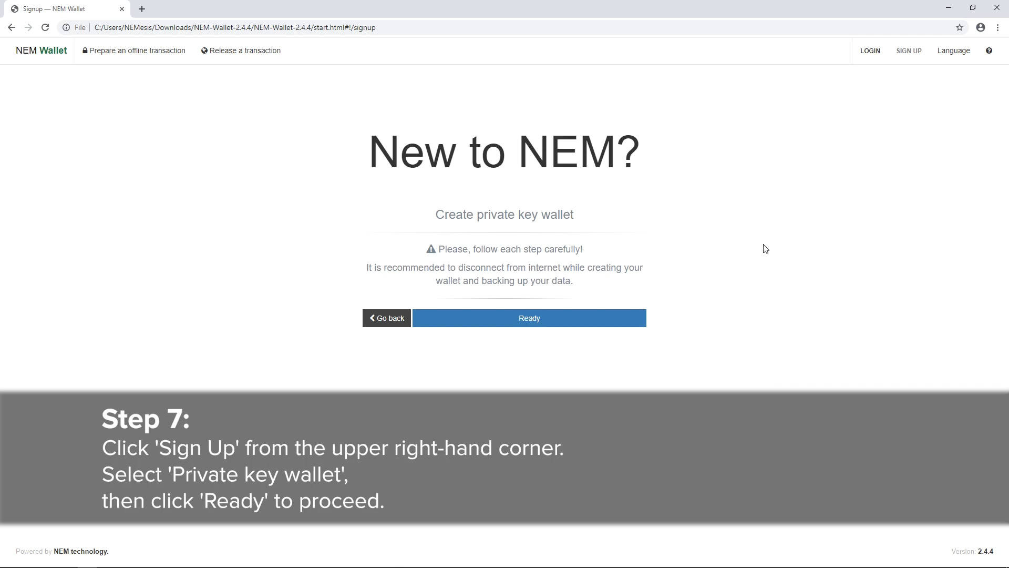
click(610, 322)
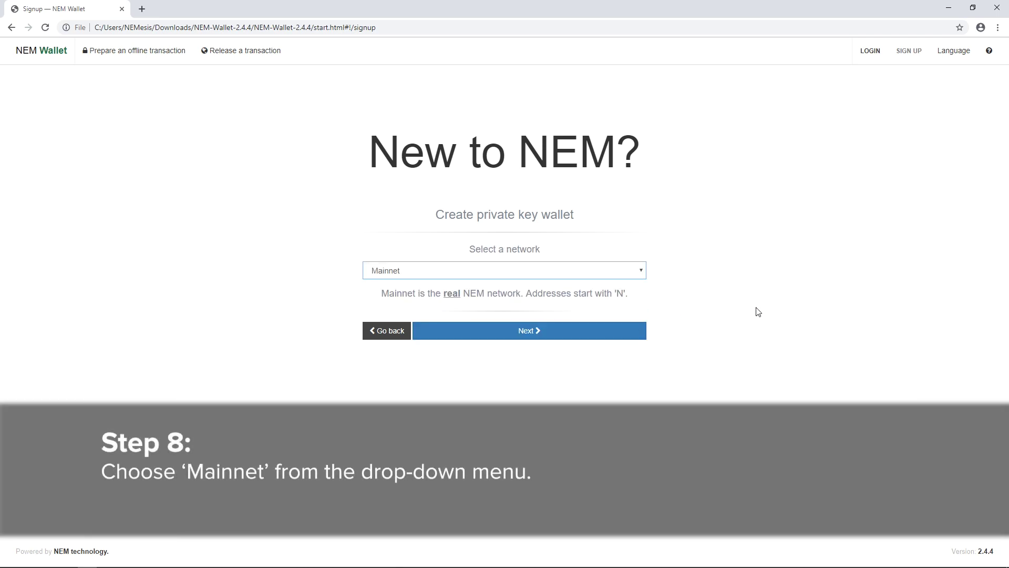
Step: Choose Mainnet, name the wallet NEMesis_Mobile, and set its password
click(641, 271)
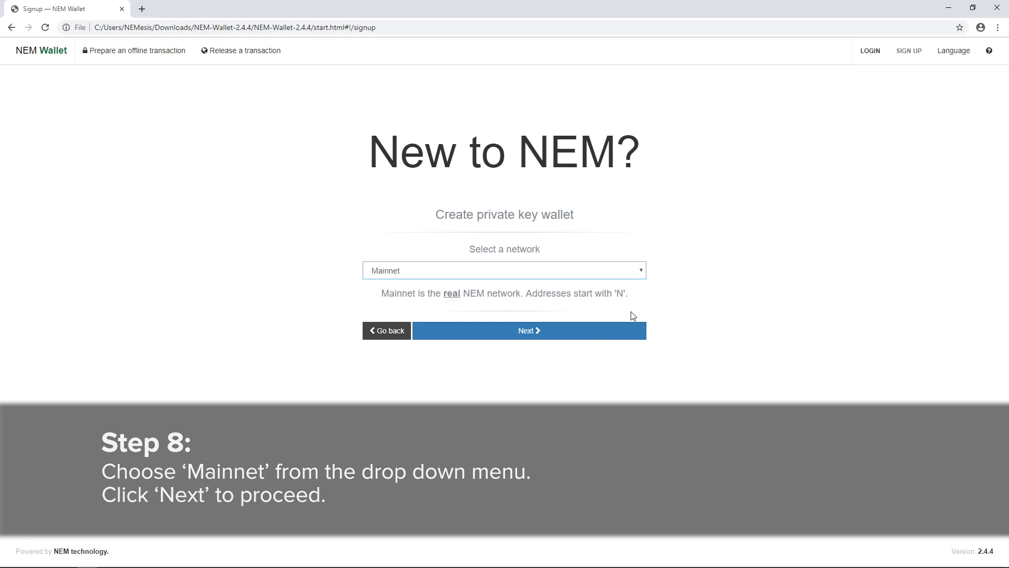
click(591, 334)
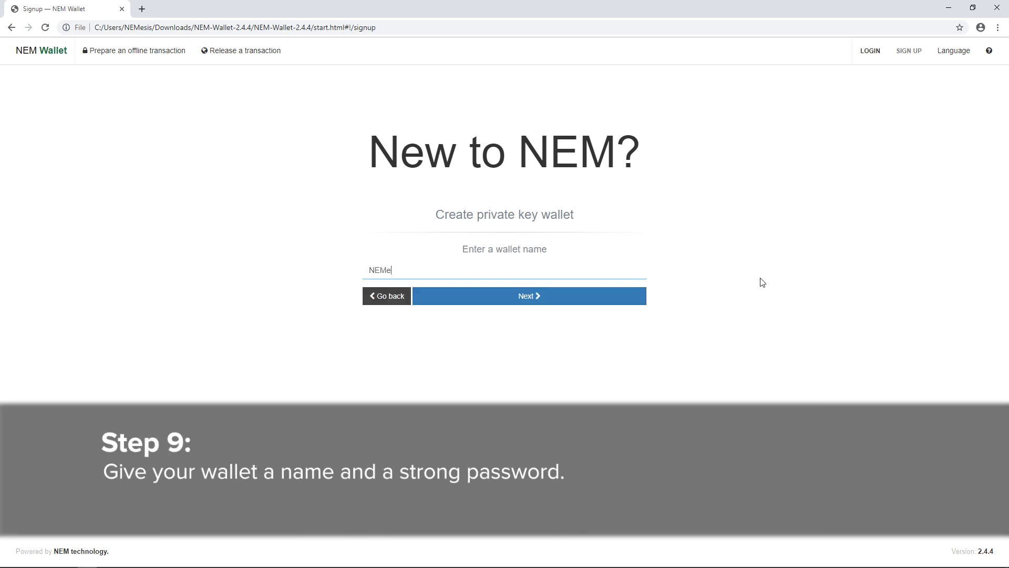
click(623, 295)
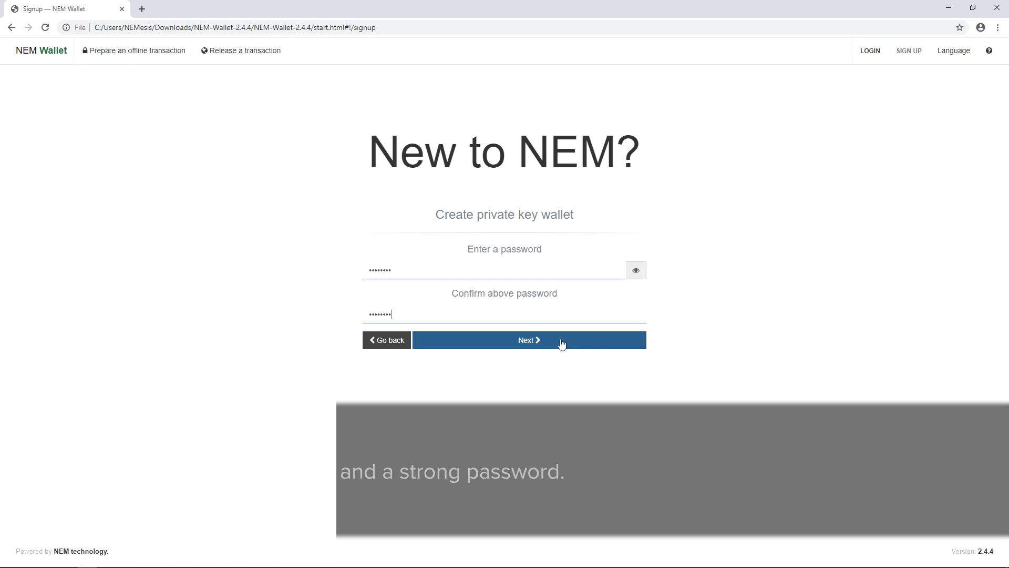
click(561, 342)
Step: Copy the private key from the Notepad file into the wallet's Private key field and continue
click(87, 559)
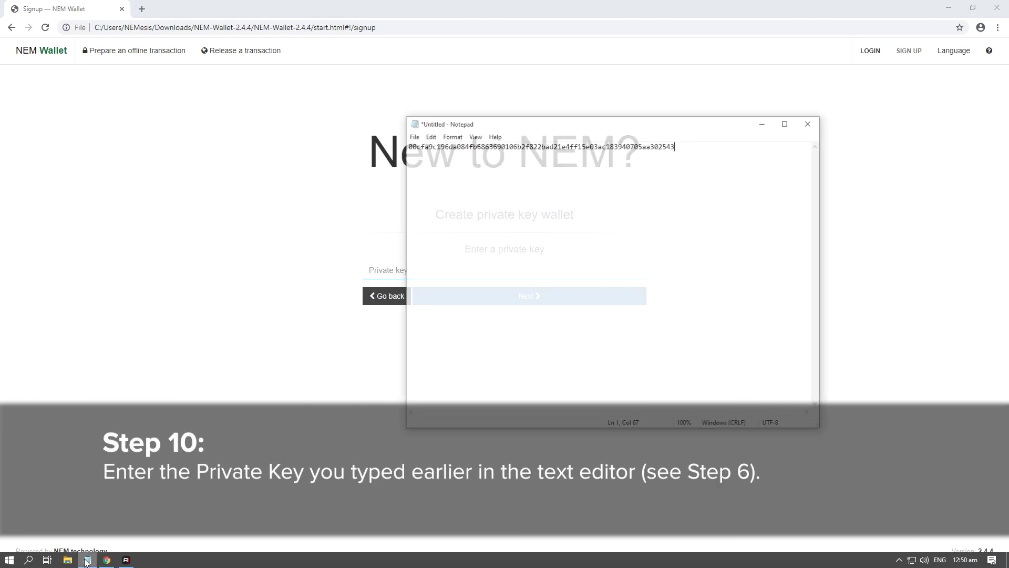
double_click(466, 126)
right_click(467, 128)
click(493, 161)
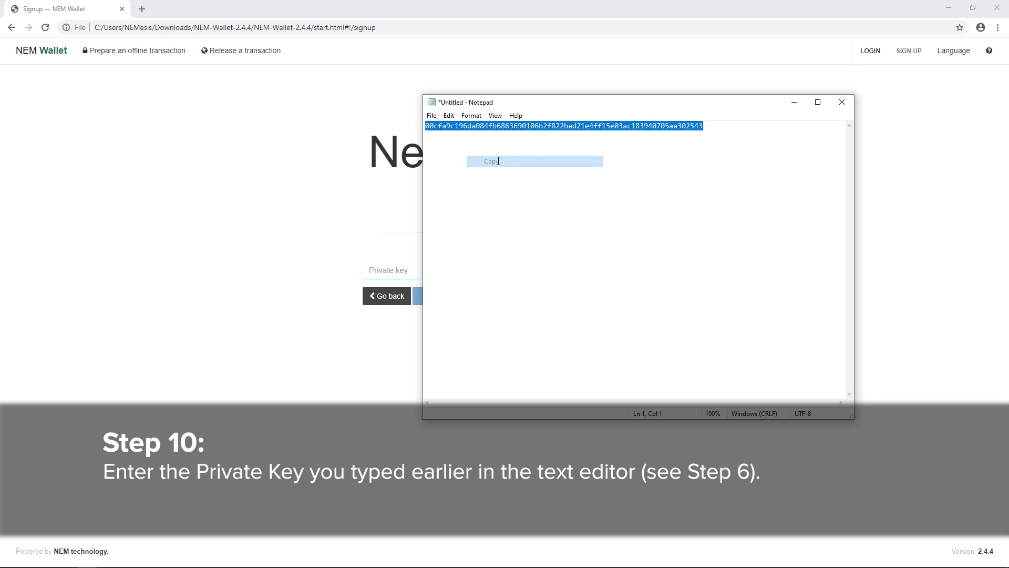
click(794, 103)
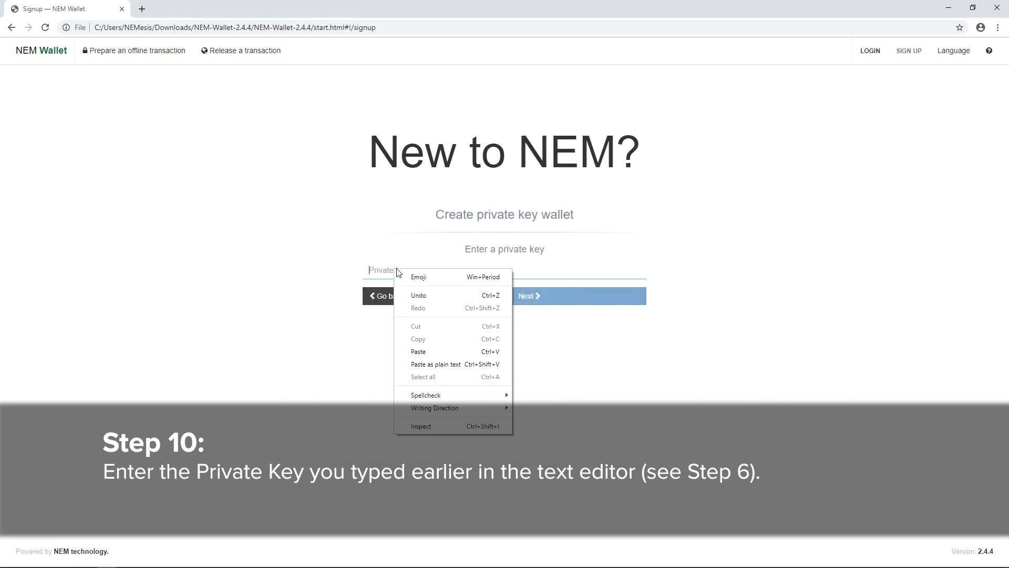
click(435, 352)
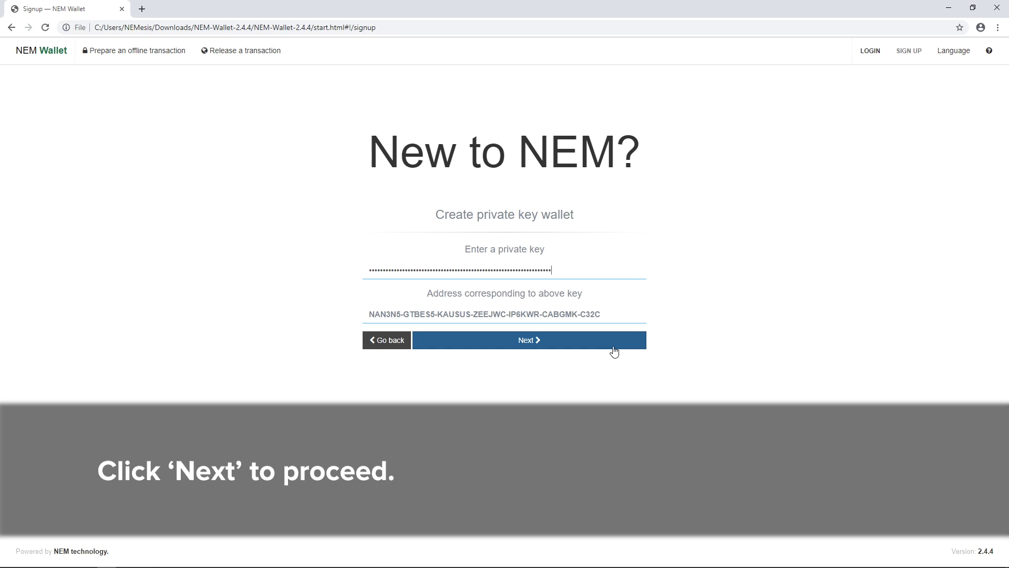
click(593, 347)
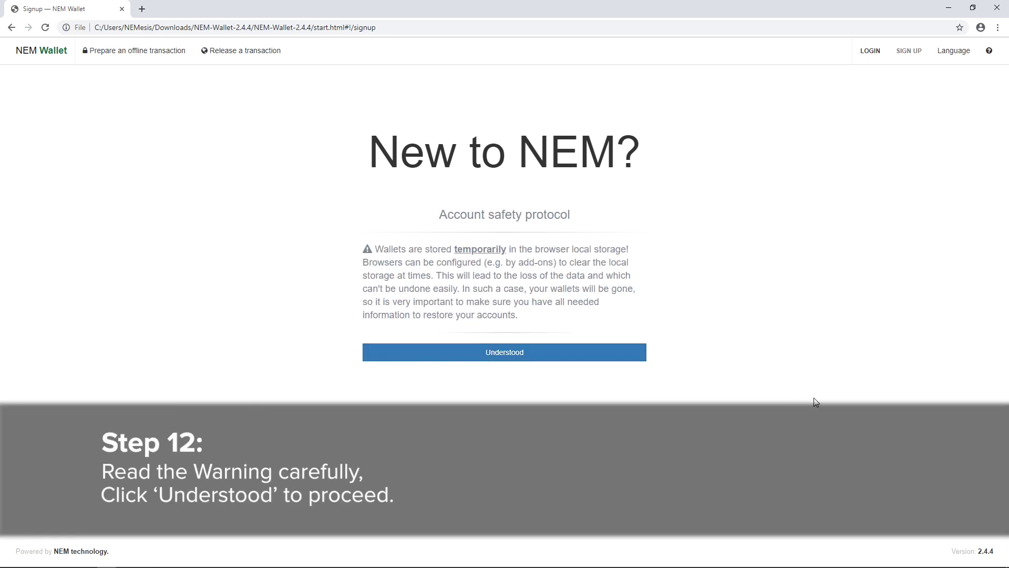
Step: Acknowledge the local storage warning and save NEMesis_Mobile.wlt into C:\SECURE LOCATION
click(600, 356)
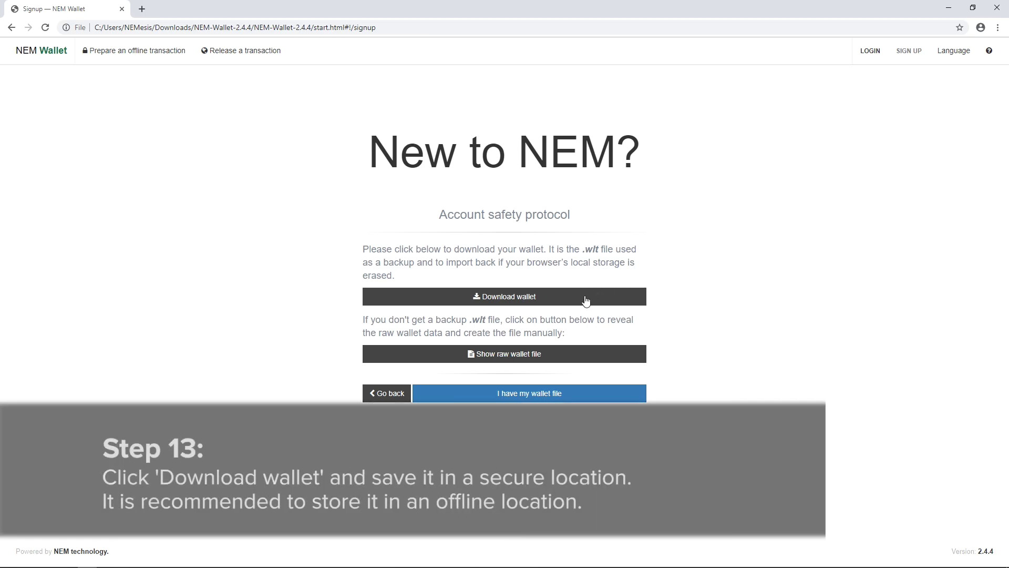
click(589, 296)
click(55, 164)
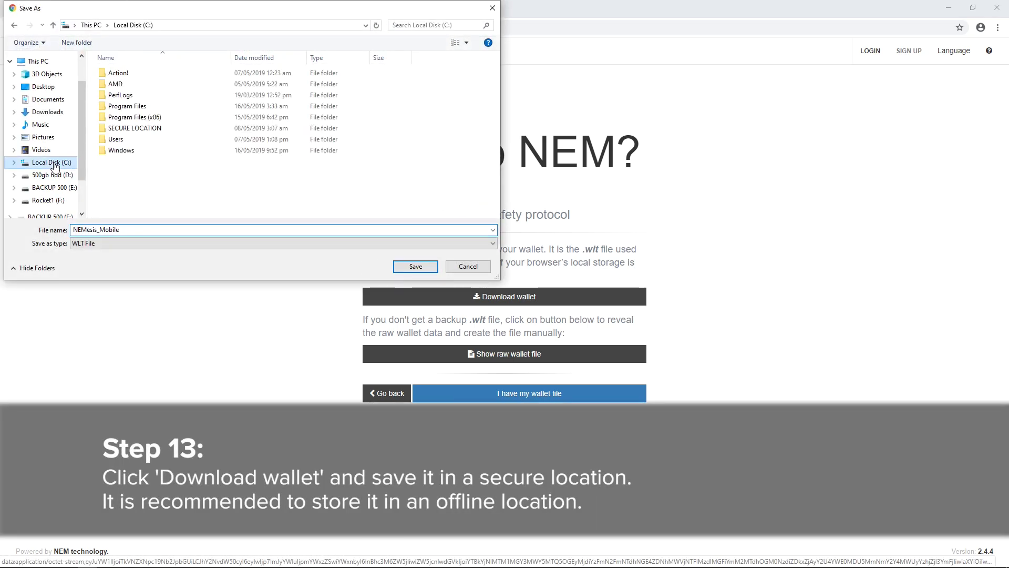
double_click(154, 130)
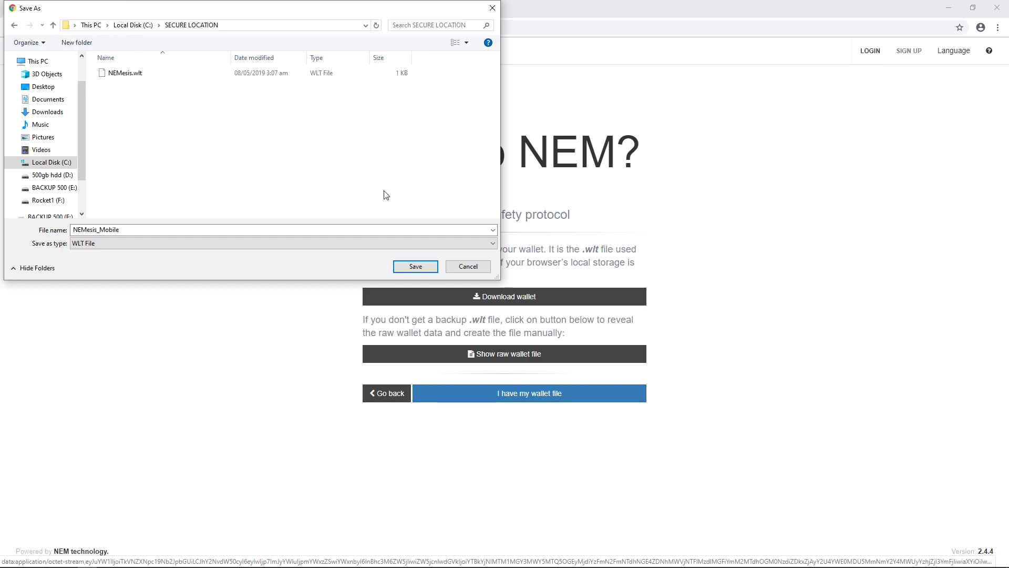
click(416, 266)
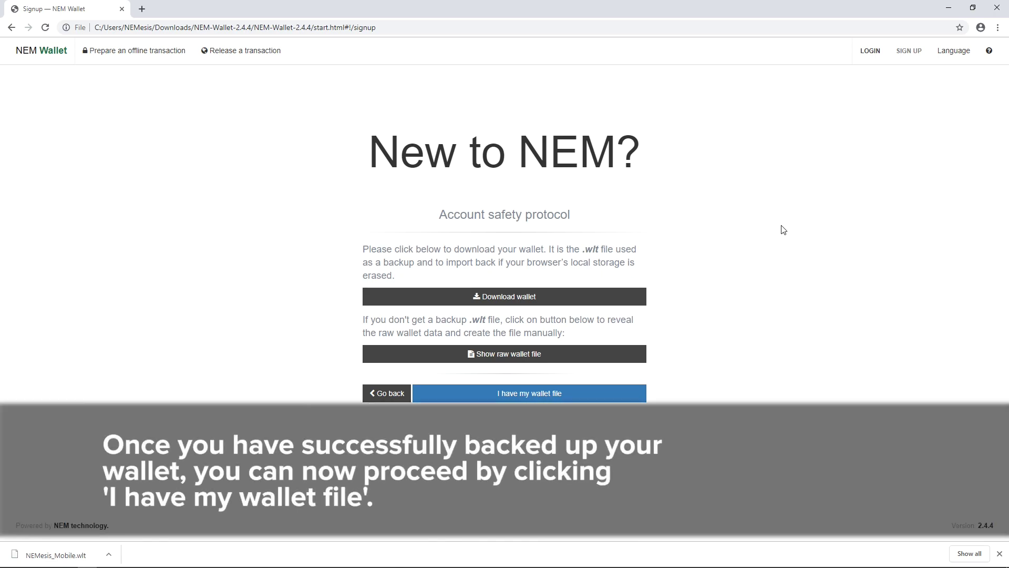
Step: Confirm the wallet file, private key and password are backed up, and agree
click(583, 399)
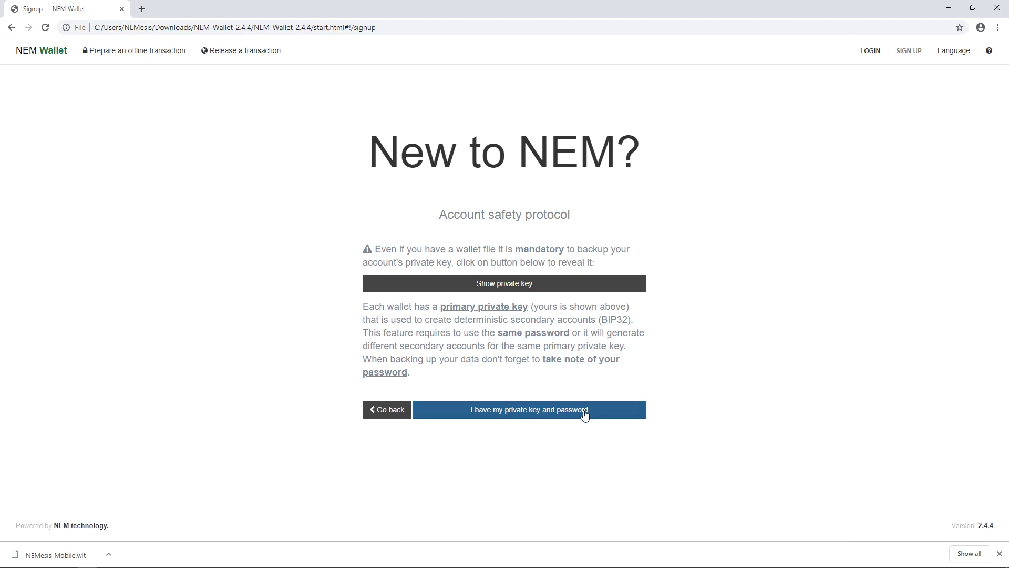
click(584, 413)
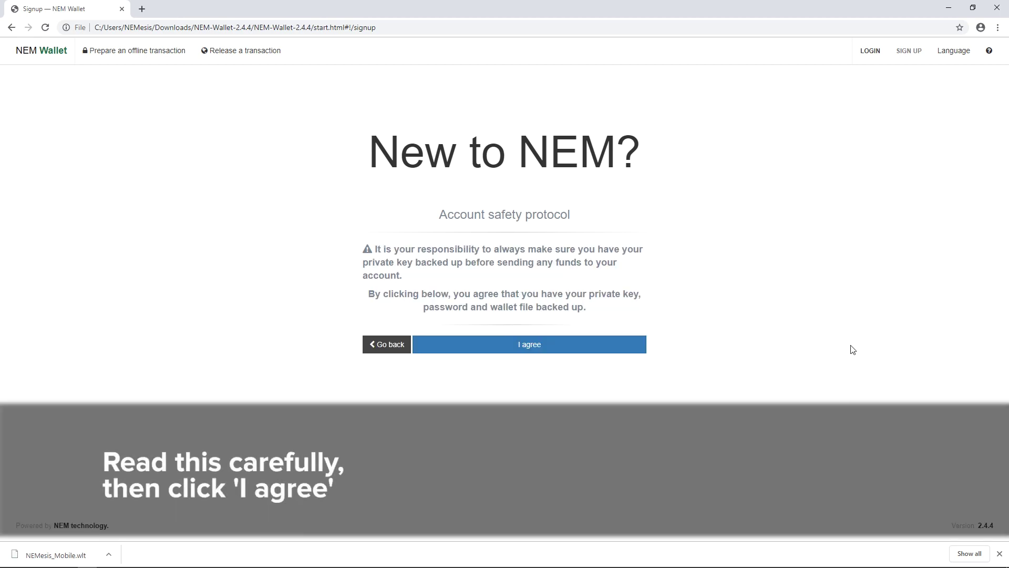
click(589, 351)
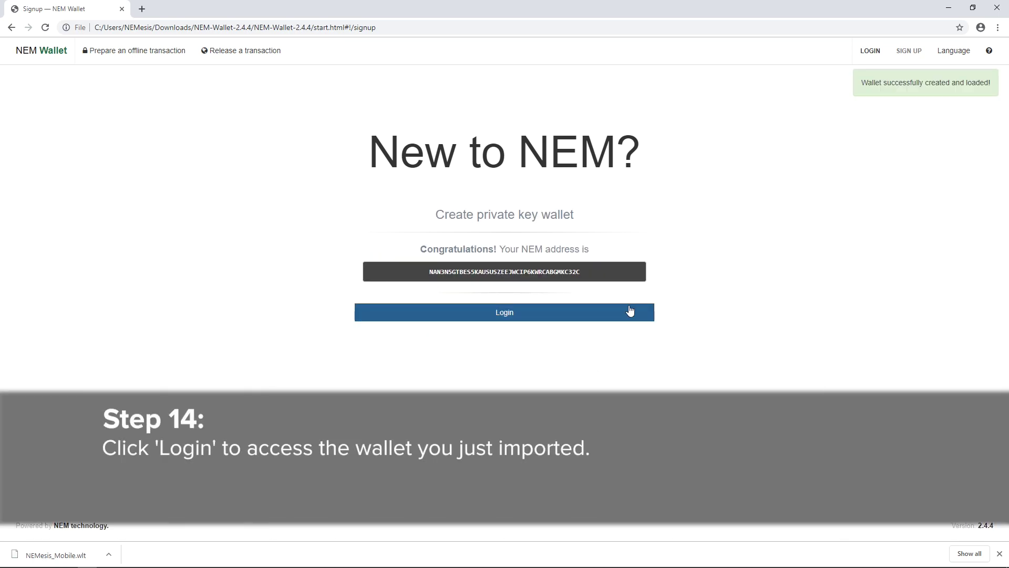
Step: Log in by selecting the NEMesis_Mobile wallet and entering its password
click(630, 311)
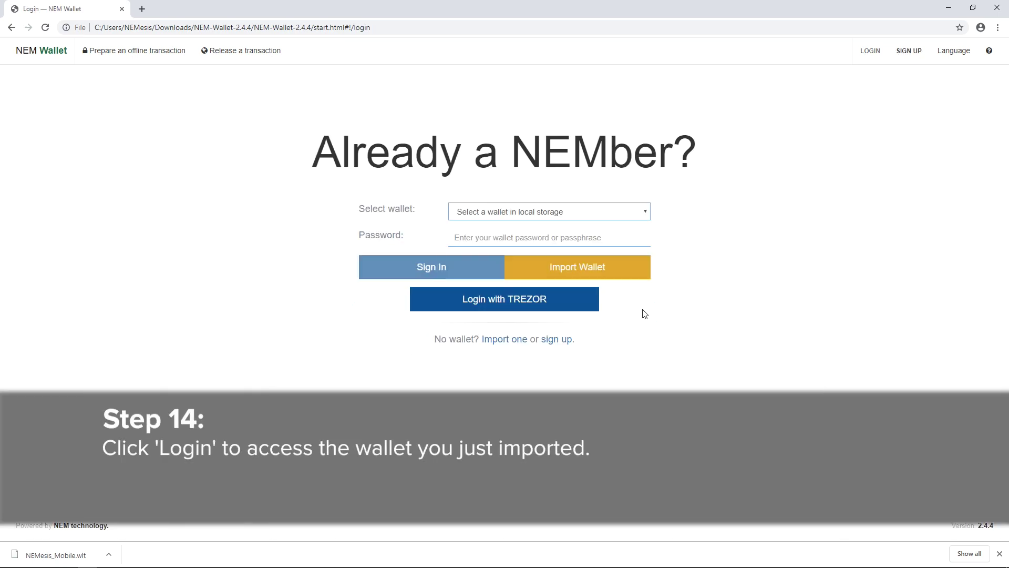
click(622, 215)
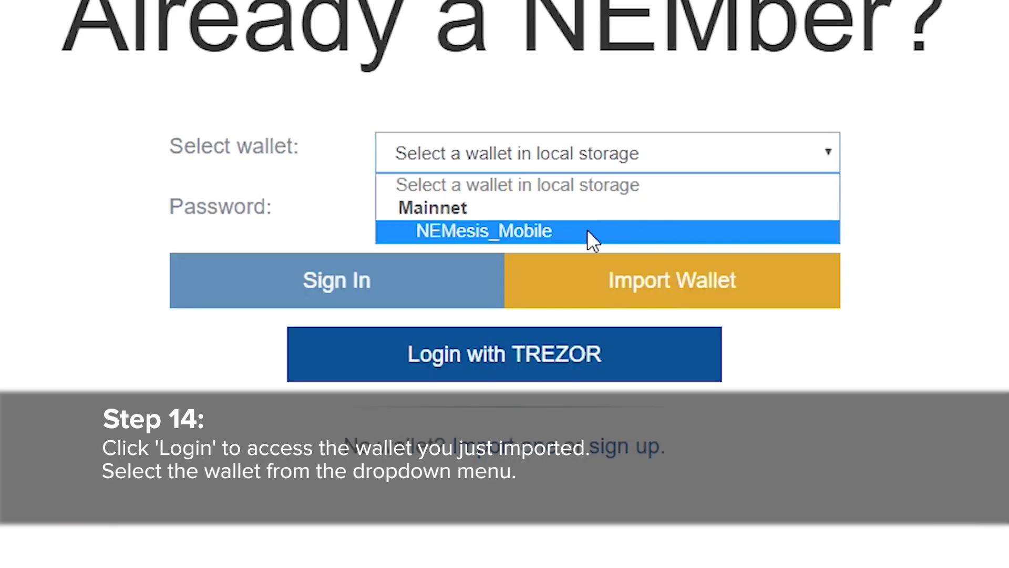
click(541, 232)
text(a)
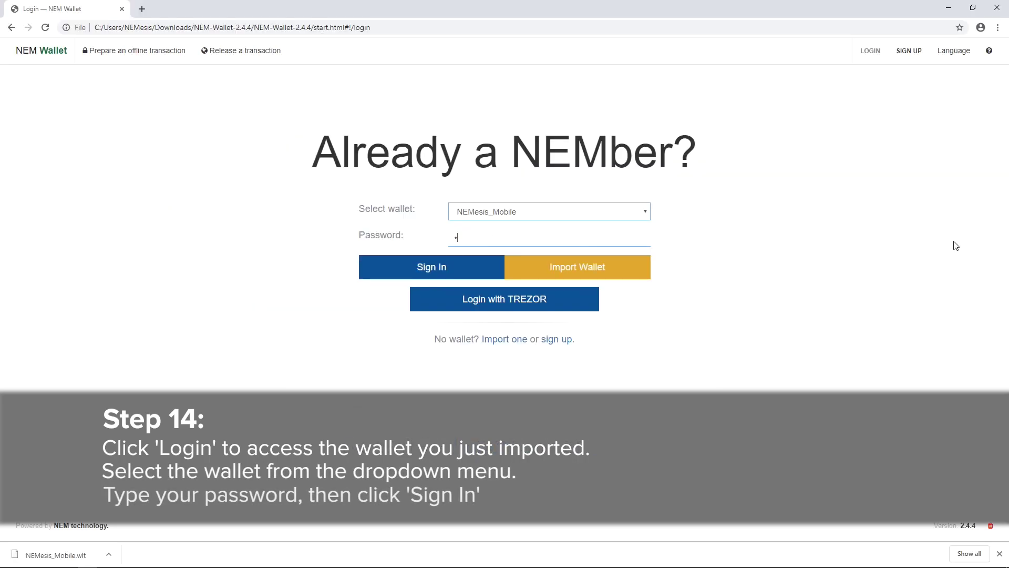
click(421, 268)
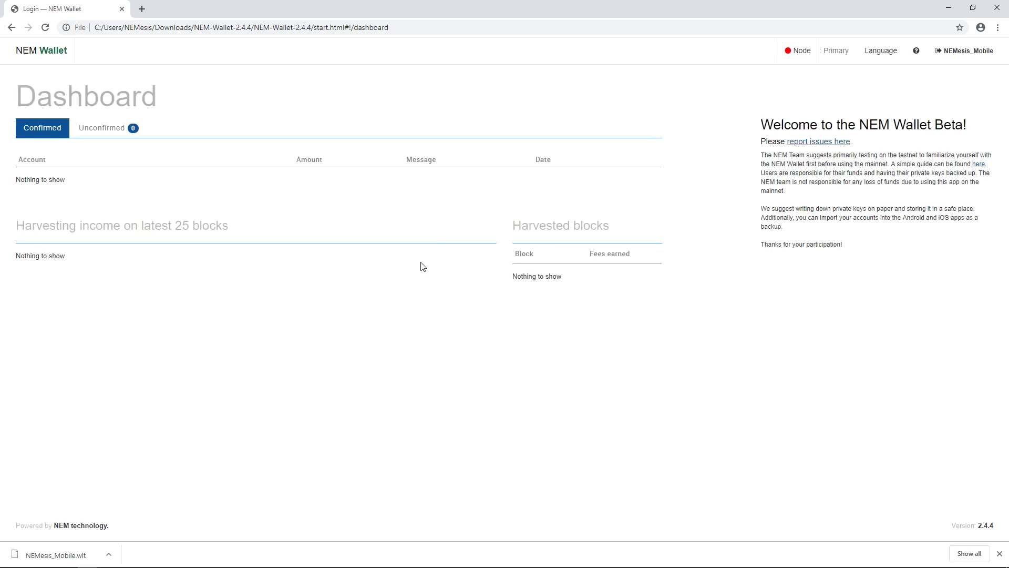